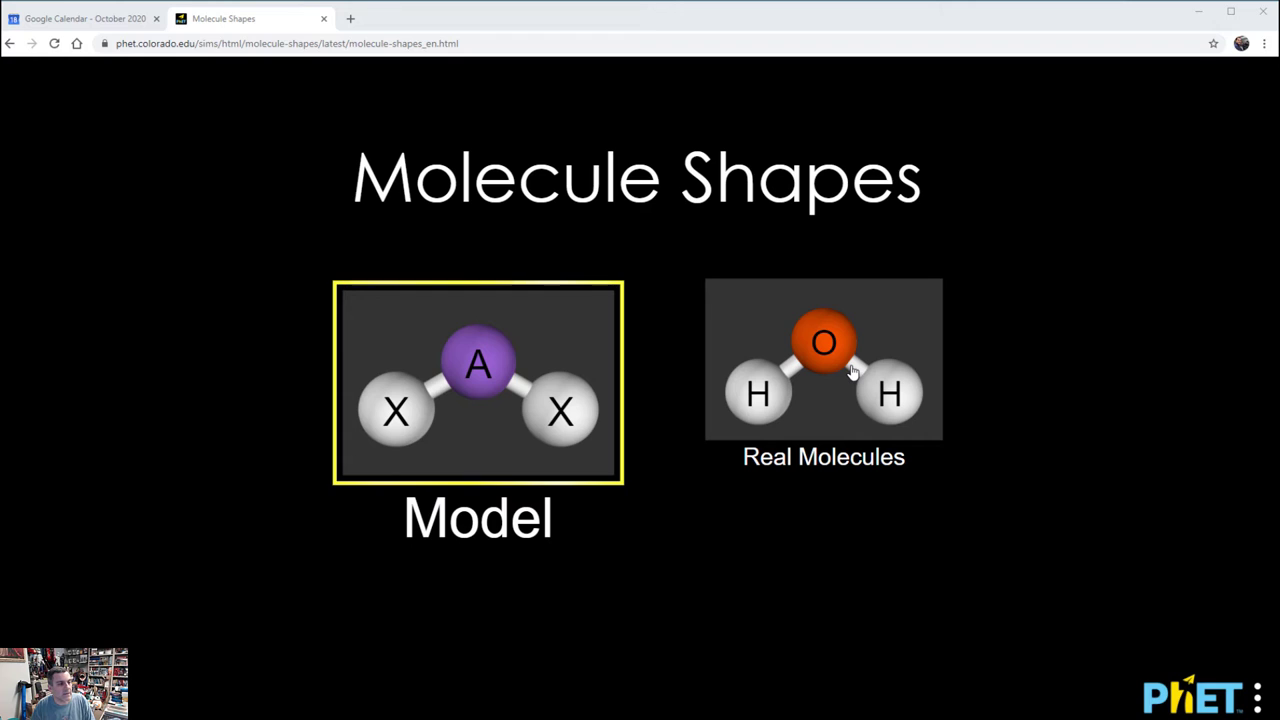
- Open the Model simulation and rotate the two-bond molecule until its bonds lie horizontally
click(823, 362)
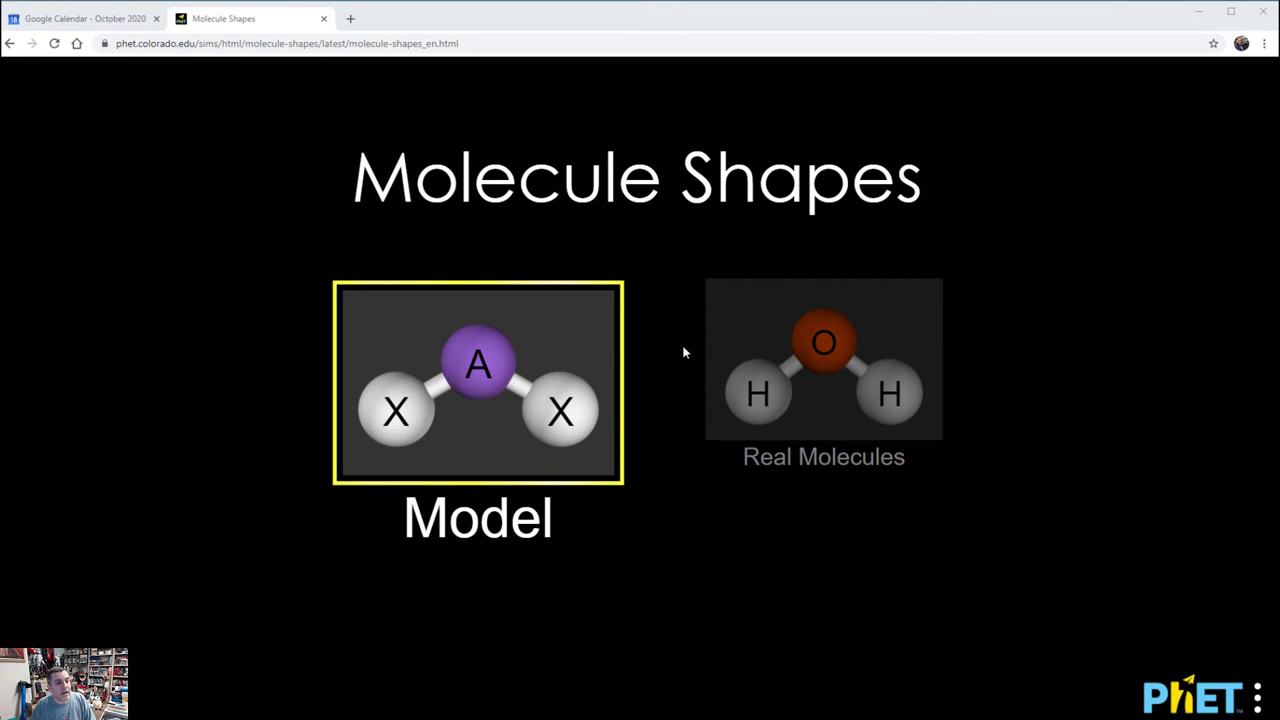
click(517, 372)
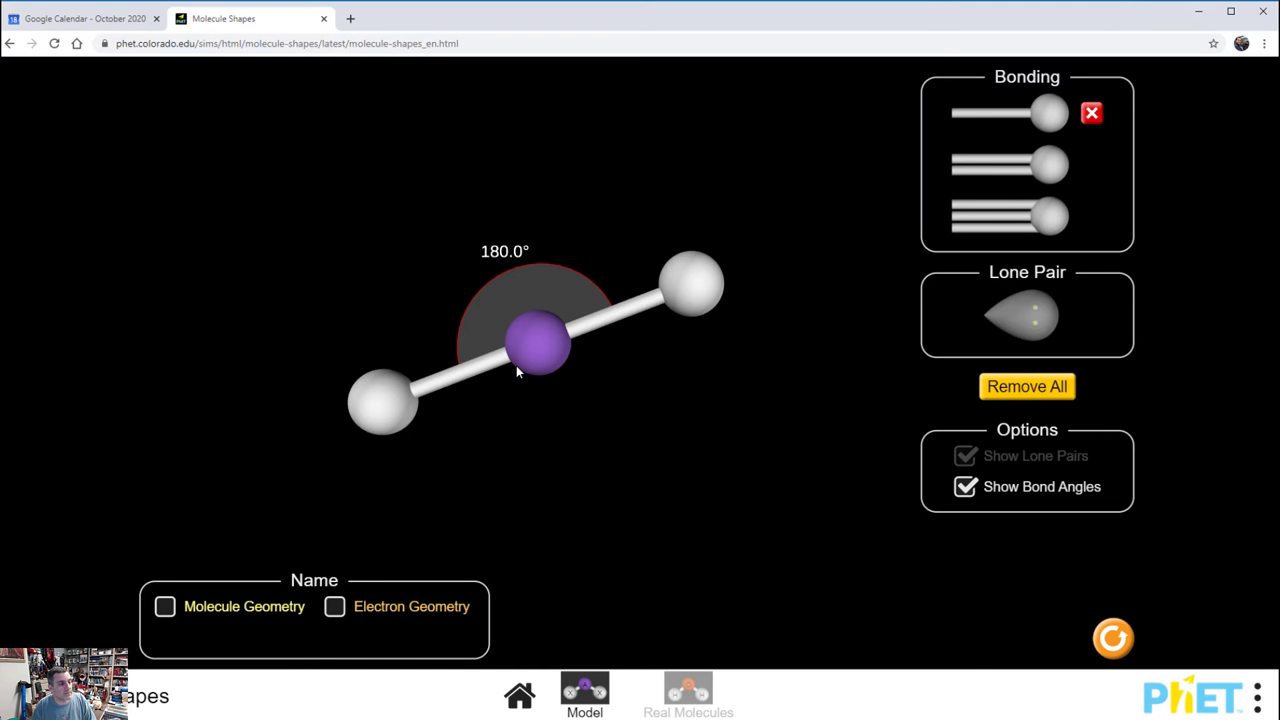
drag(788, 237, 971, 251)
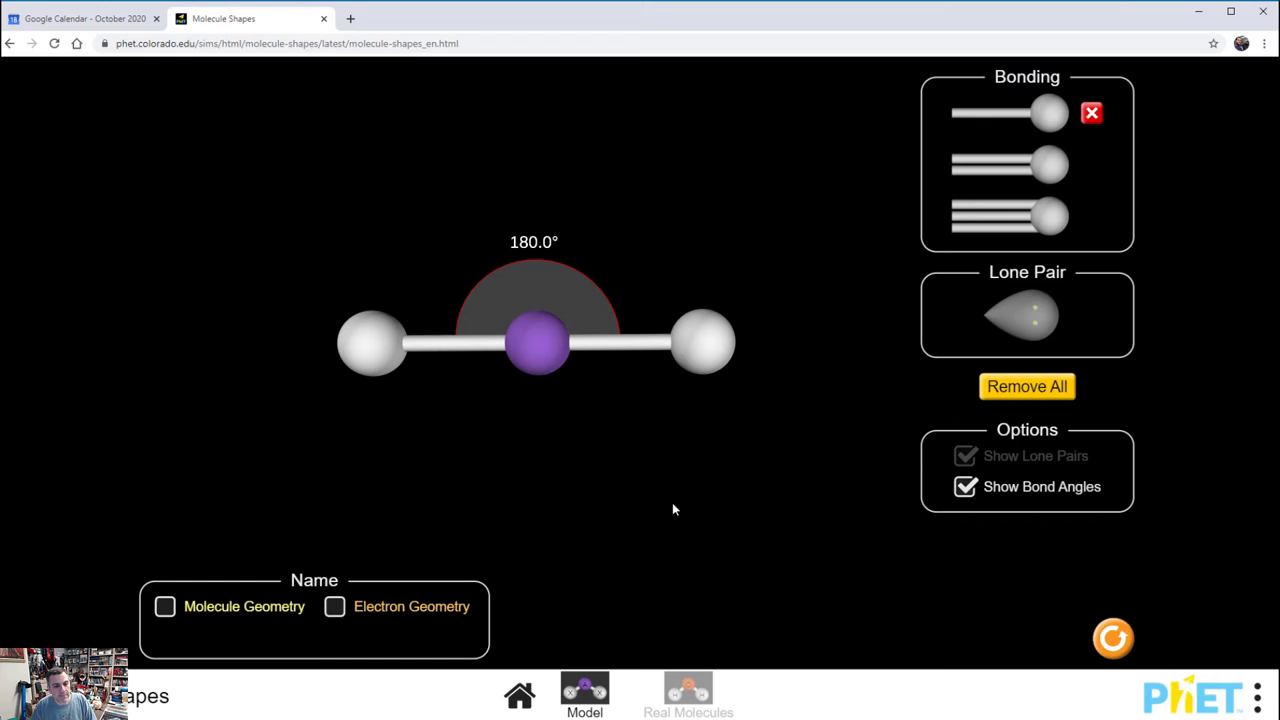
- Show the molecule geometry and electron geometry names for the two-bond model, and hide both again
click(165, 607)
click(337, 611)
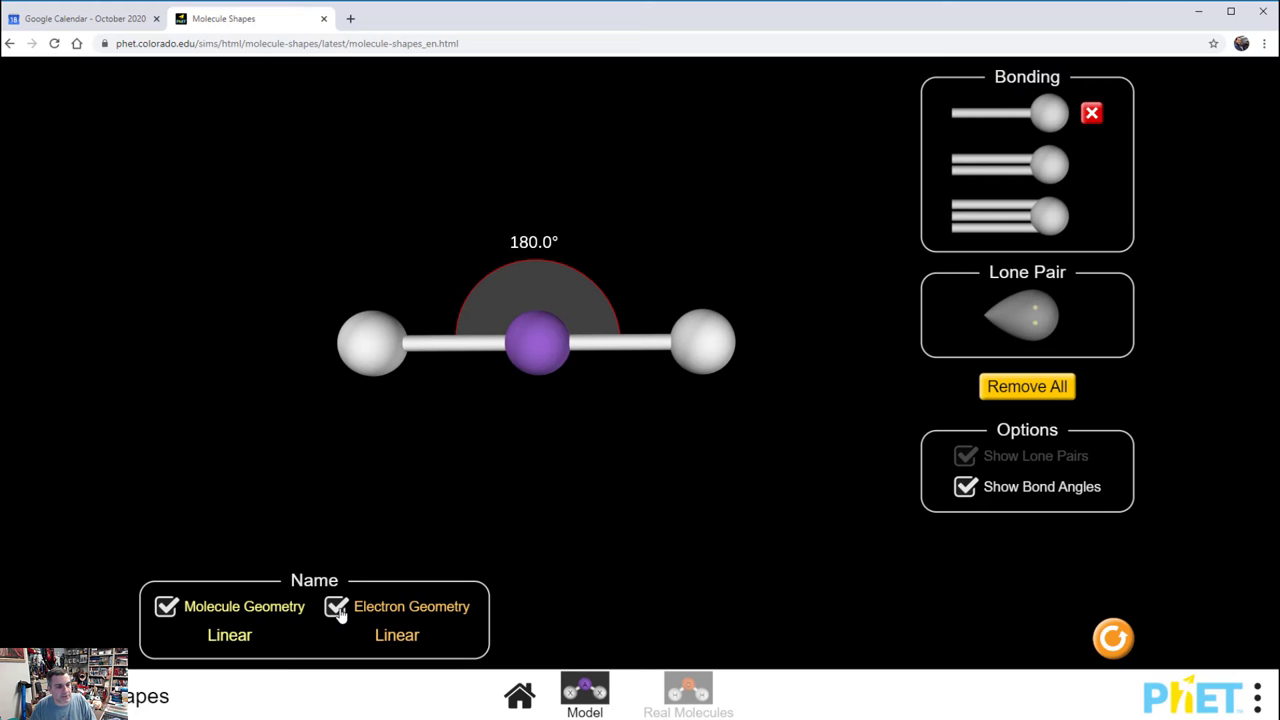
click(337, 610)
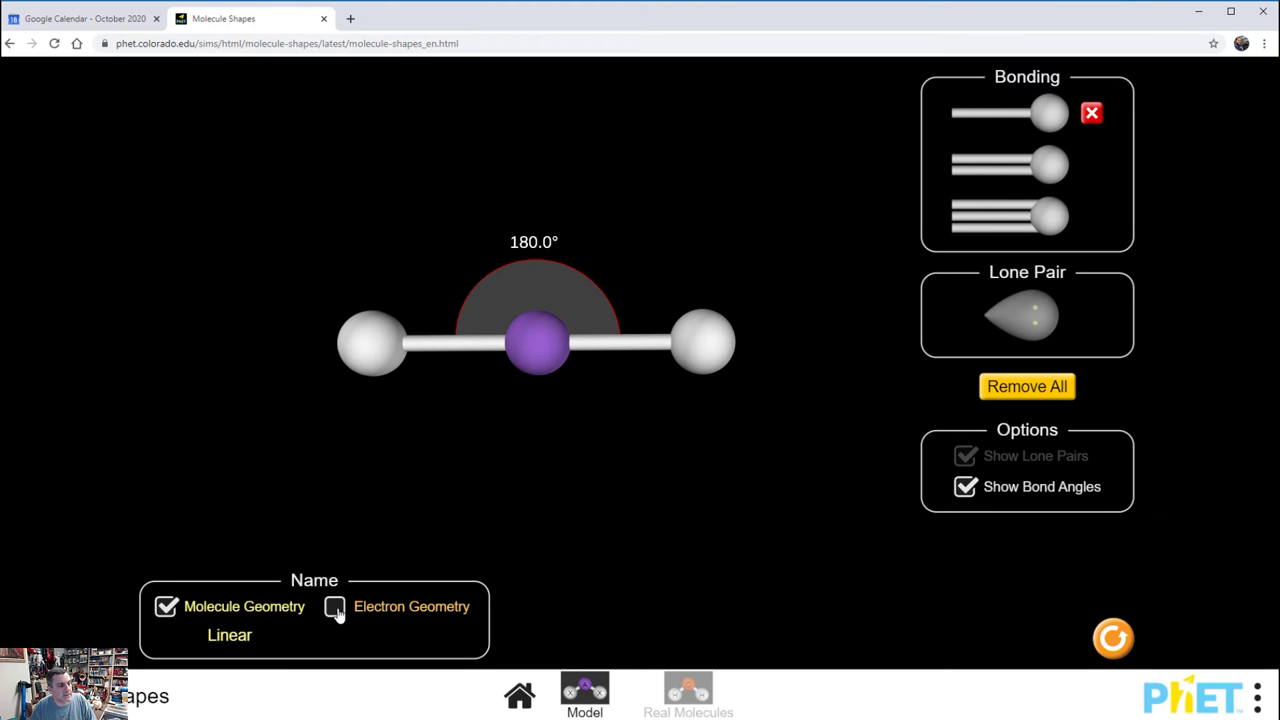
click(166, 612)
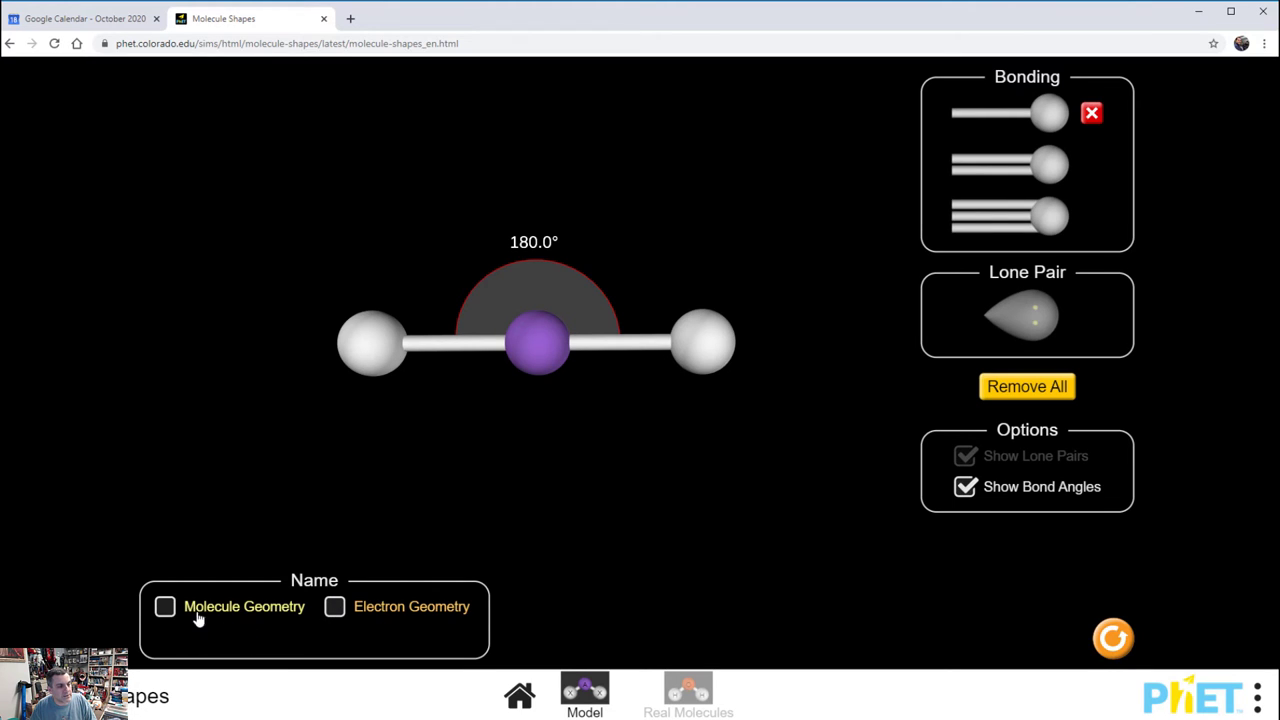
mouse_move(651, 420)
mouse_down()
mouse_move(642, 363)
mouse_move(620, 411)
mouse_move(631, 417)
mouse_up()
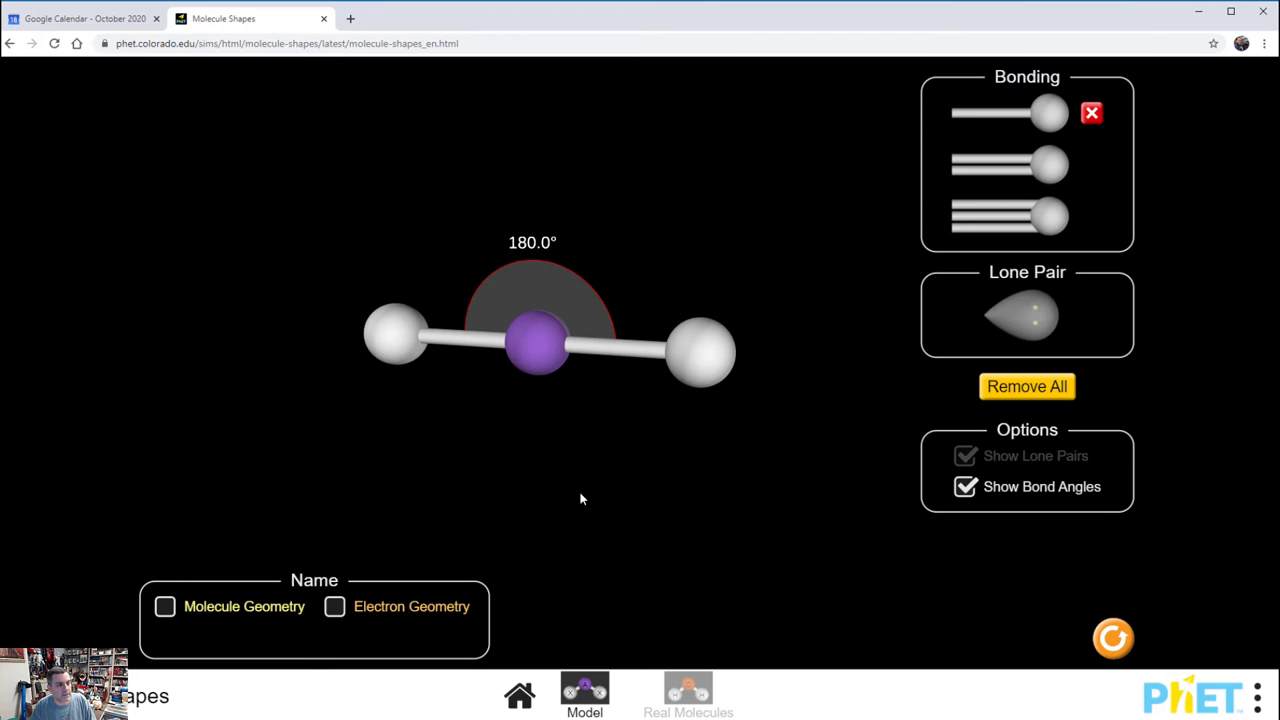
- Clear the model and attach four single-bonded atoms to the central atom, viewing the shape from several sides
click(1007, 390)
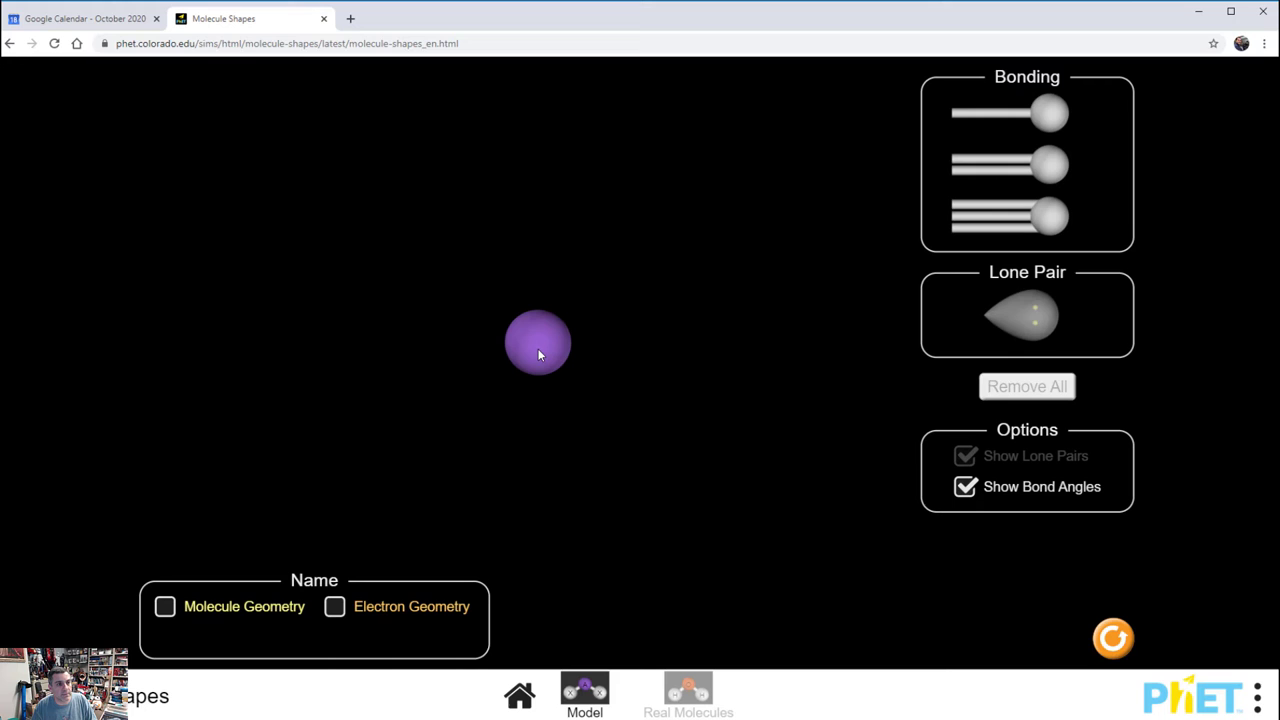
click(1047, 118)
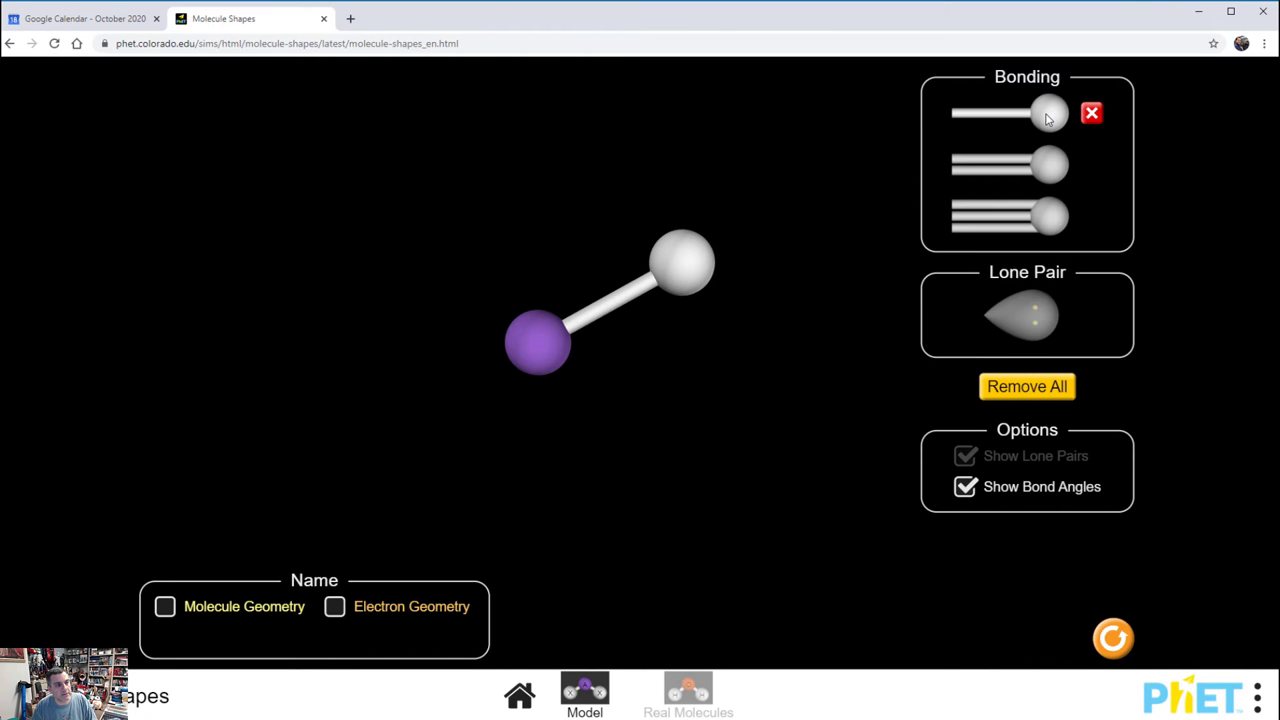
click(1048, 117)
click(1052, 115)
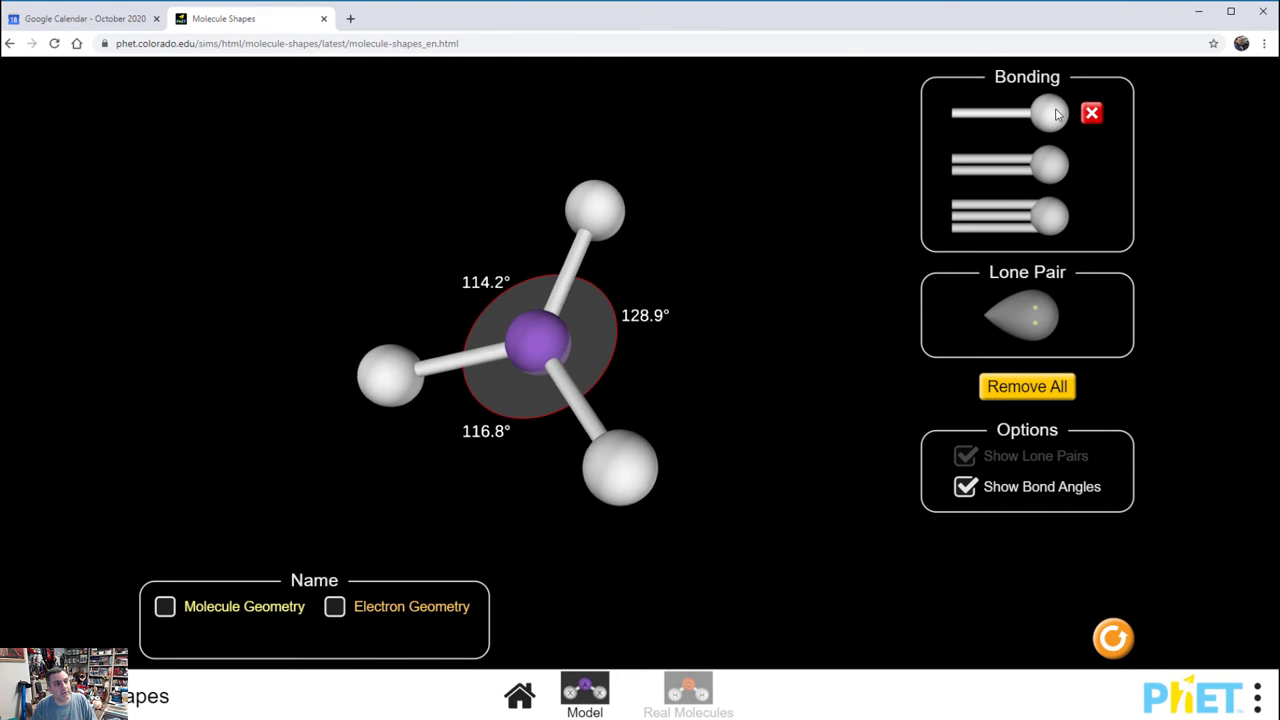
click(1056, 115)
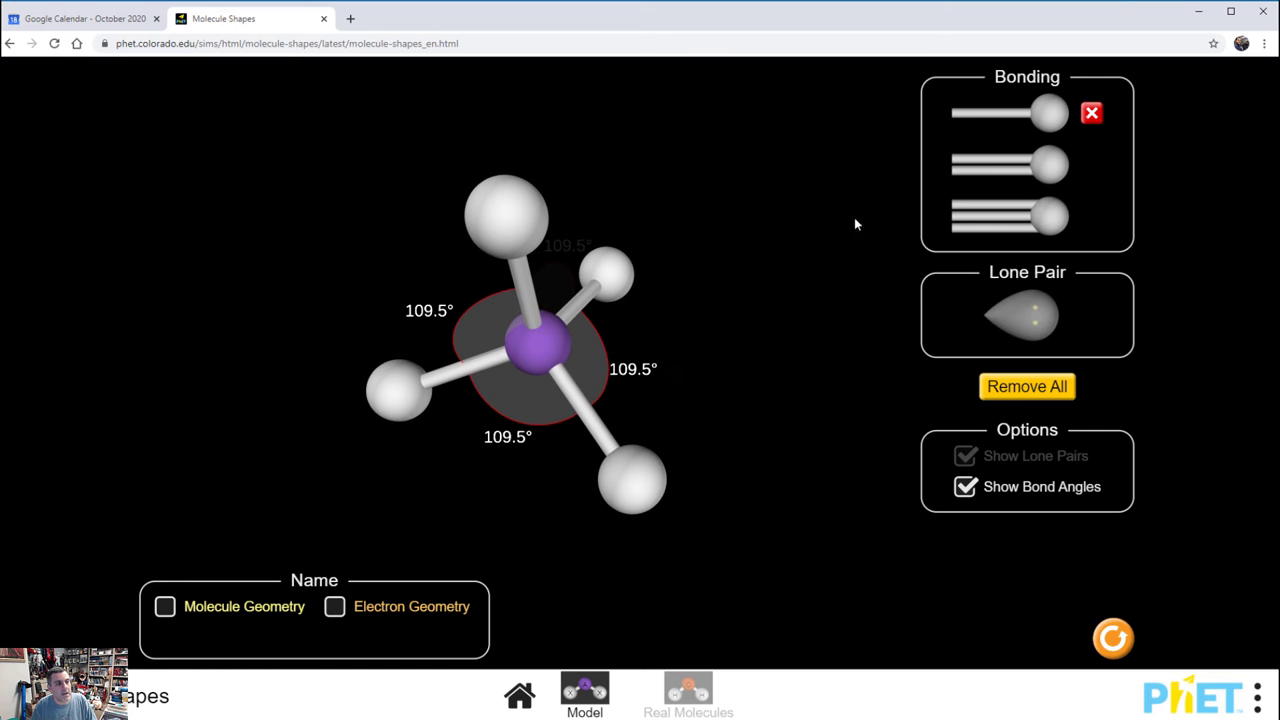
drag(800, 195, 649, 329)
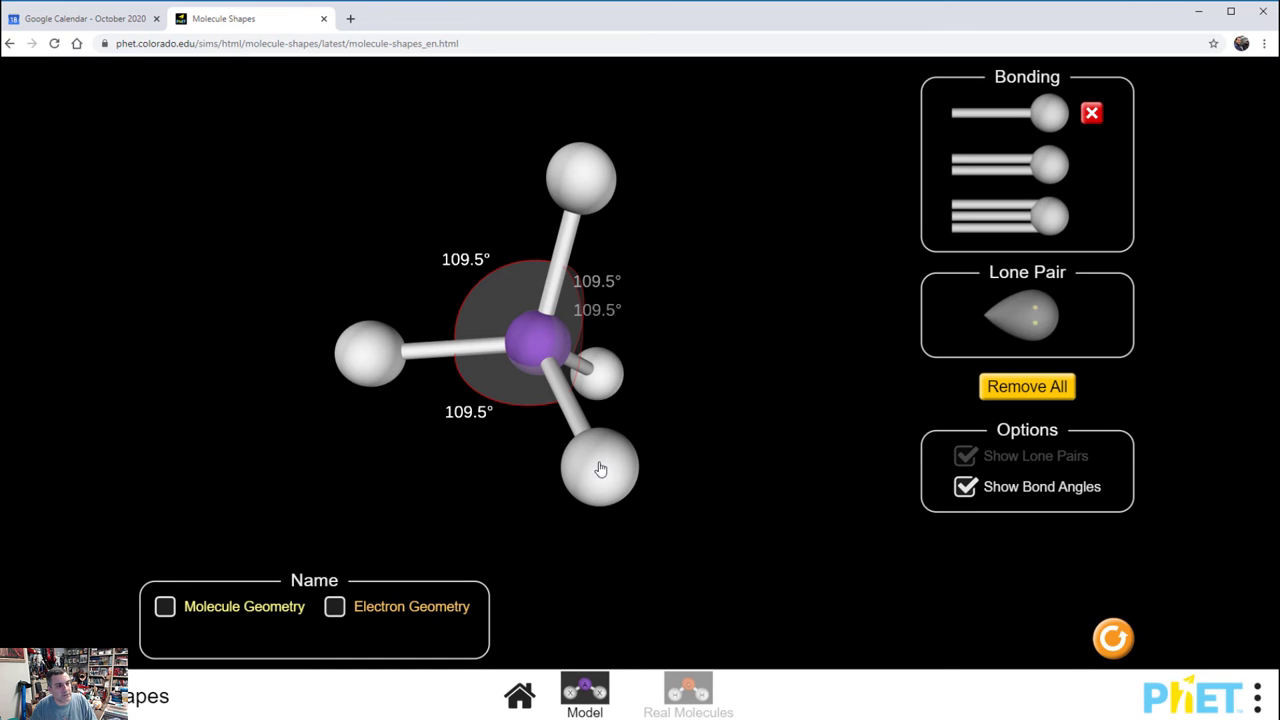
drag(630, 477, 745, 468)
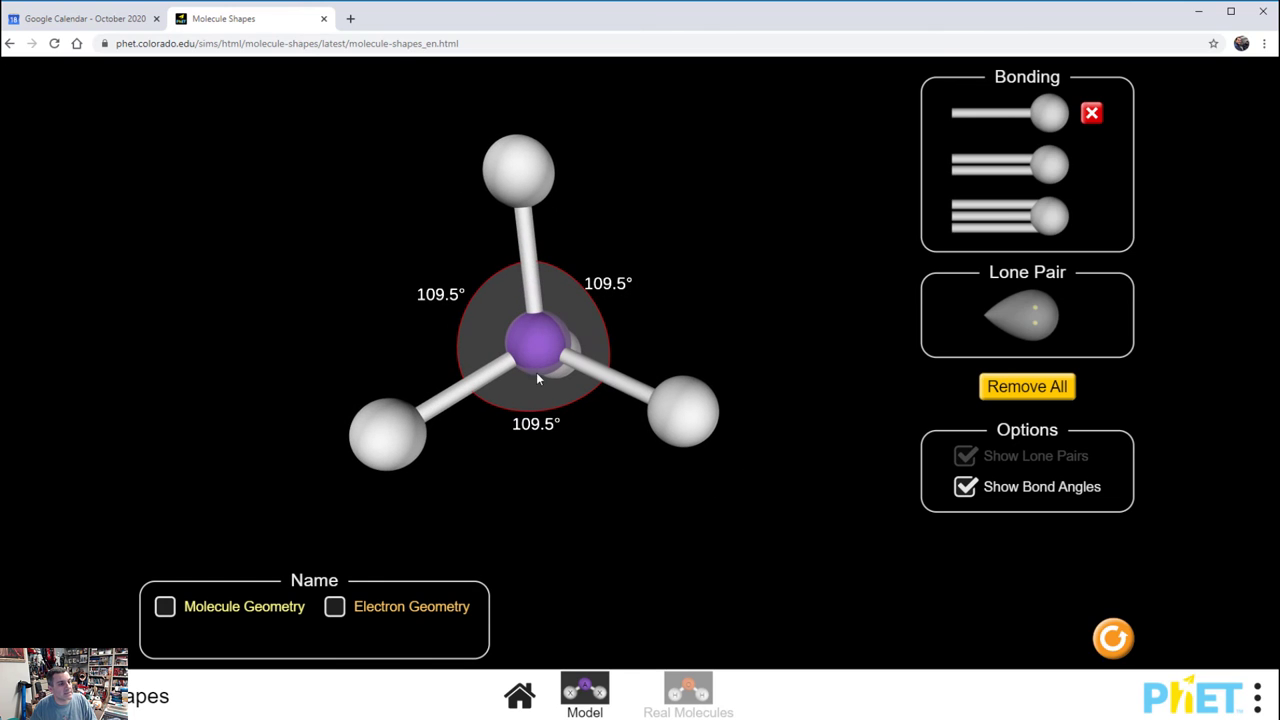
- Turn the bond angles of the four-bond model off and on again, and inspect the shape
click(966, 489)
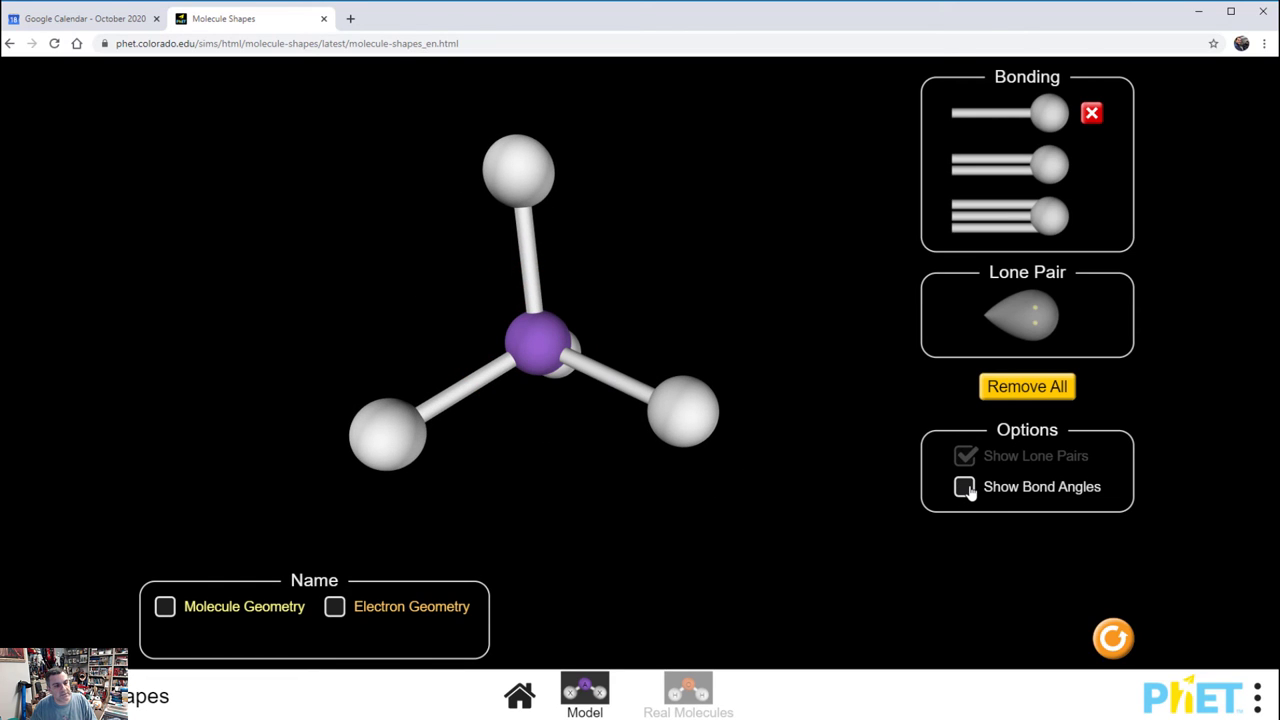
click(965, 487)
drag(771, 258, 960, 474)
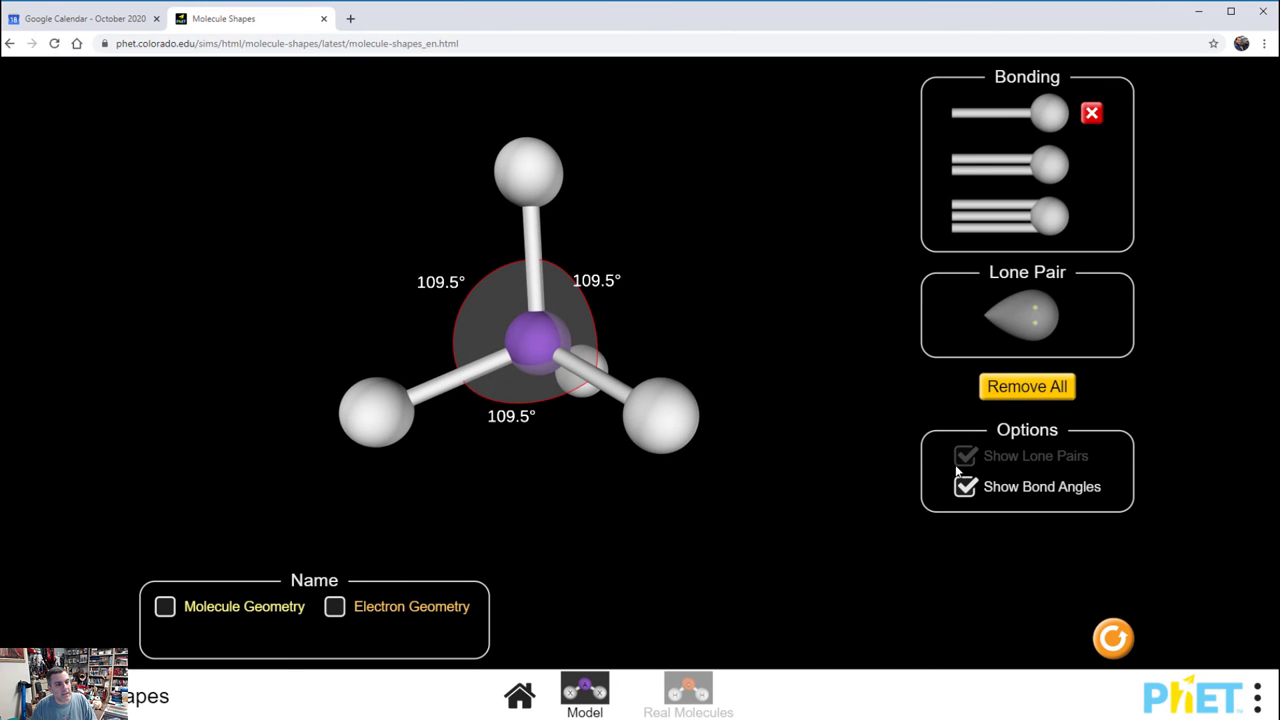
- Replace the four-bond model with a central atom carrying two single bonds and two lone pairs
click(1005, 397)
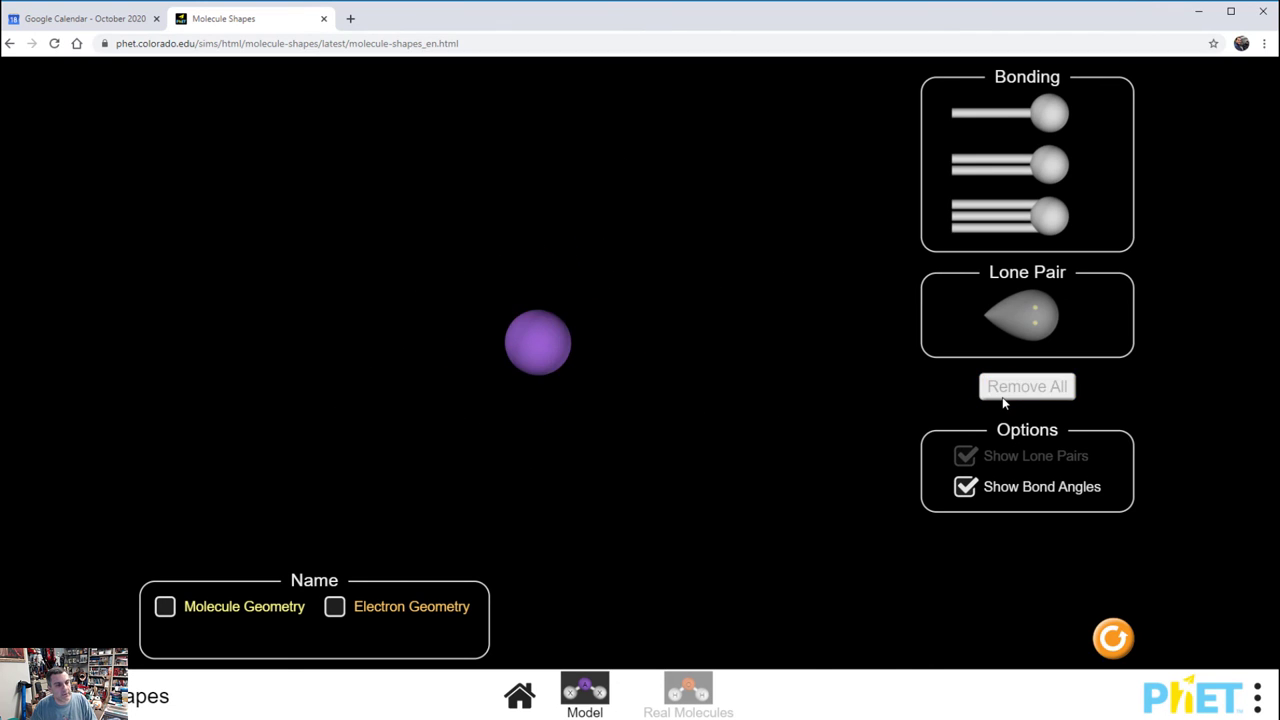
click(1050, 115)
click(1050, 115)
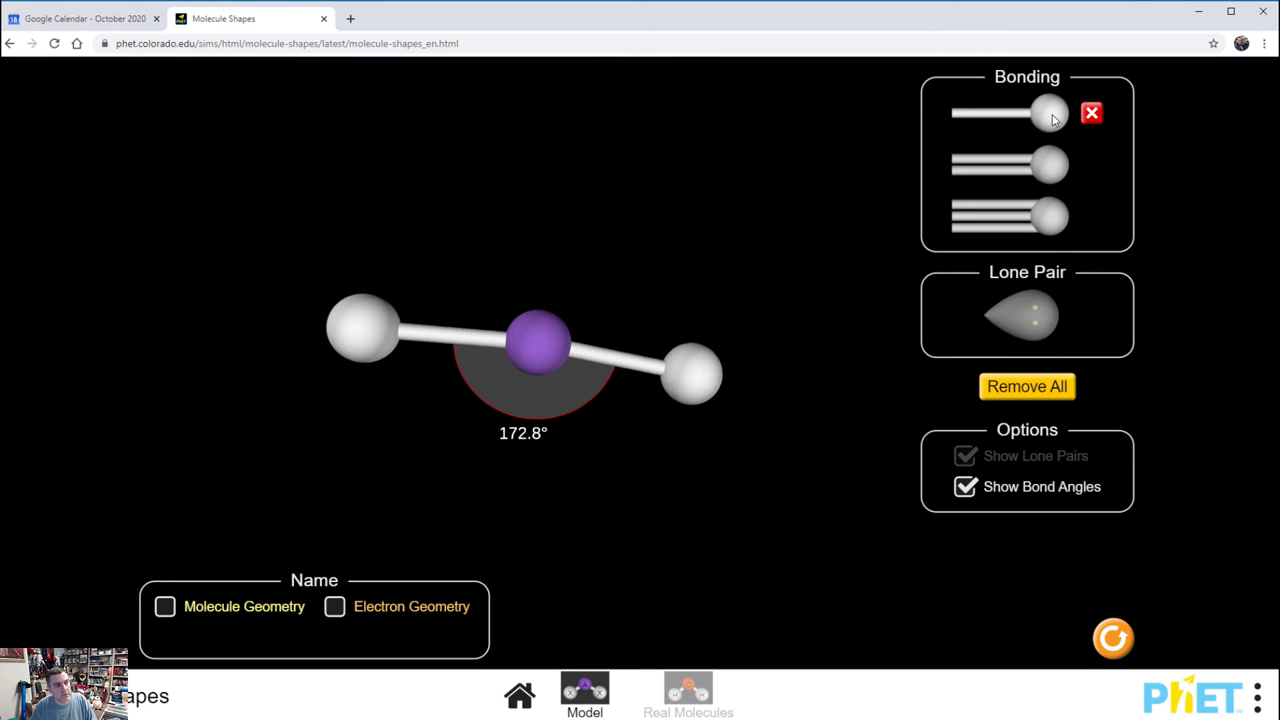
click(1026, 318)
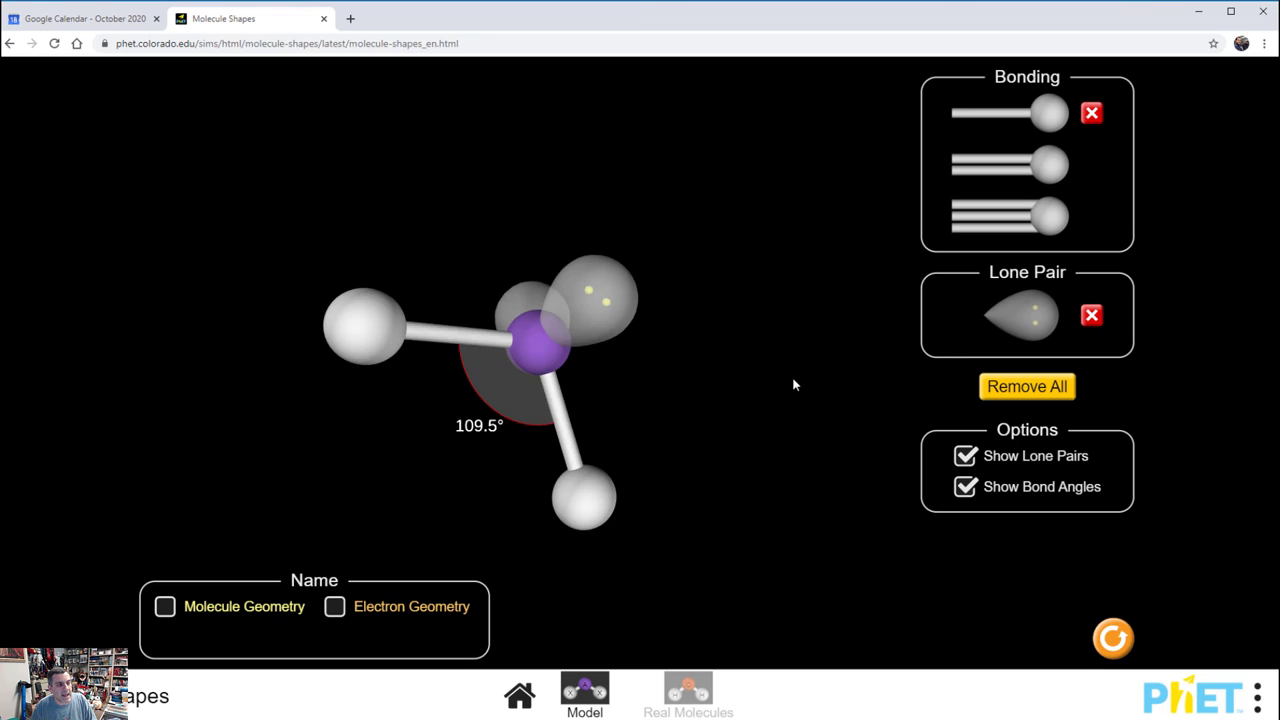
drag(794, 383, 634, 380)
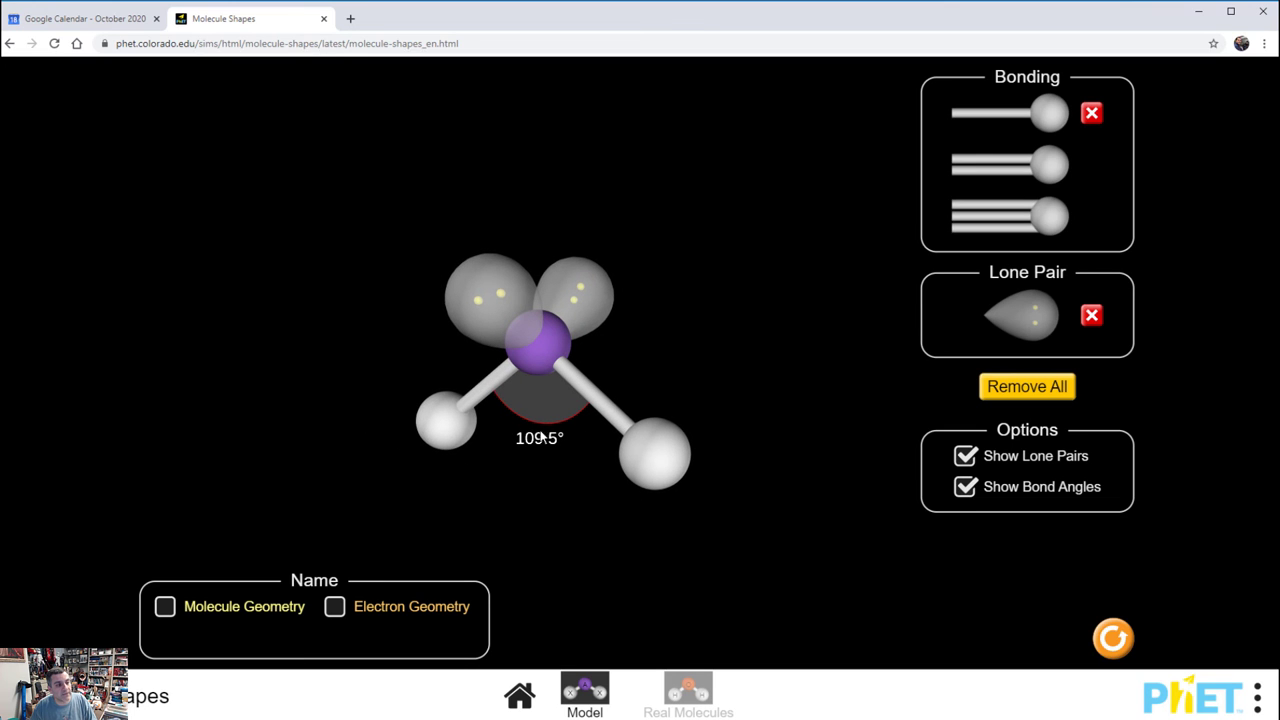
drag(543, 437, 642, 233)
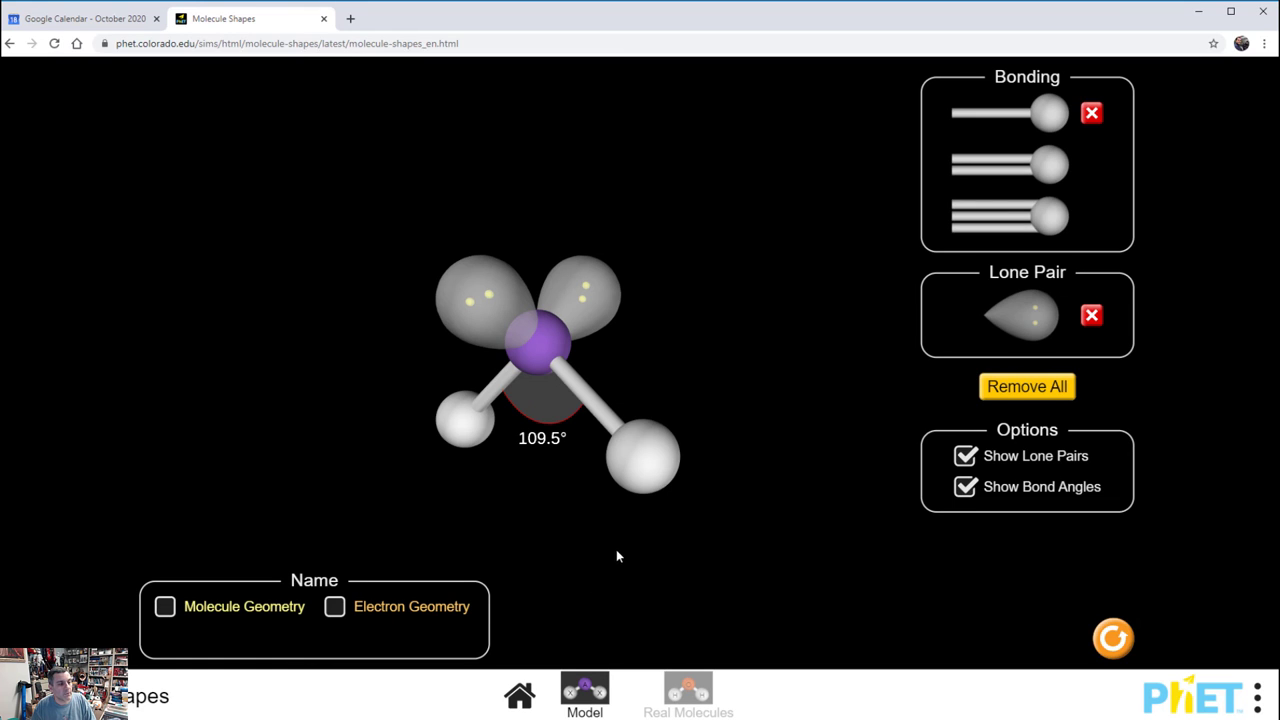
- Remove everything from the model and switch to the Real Molecules simulation to inspect XeF2
click(1018, 388)
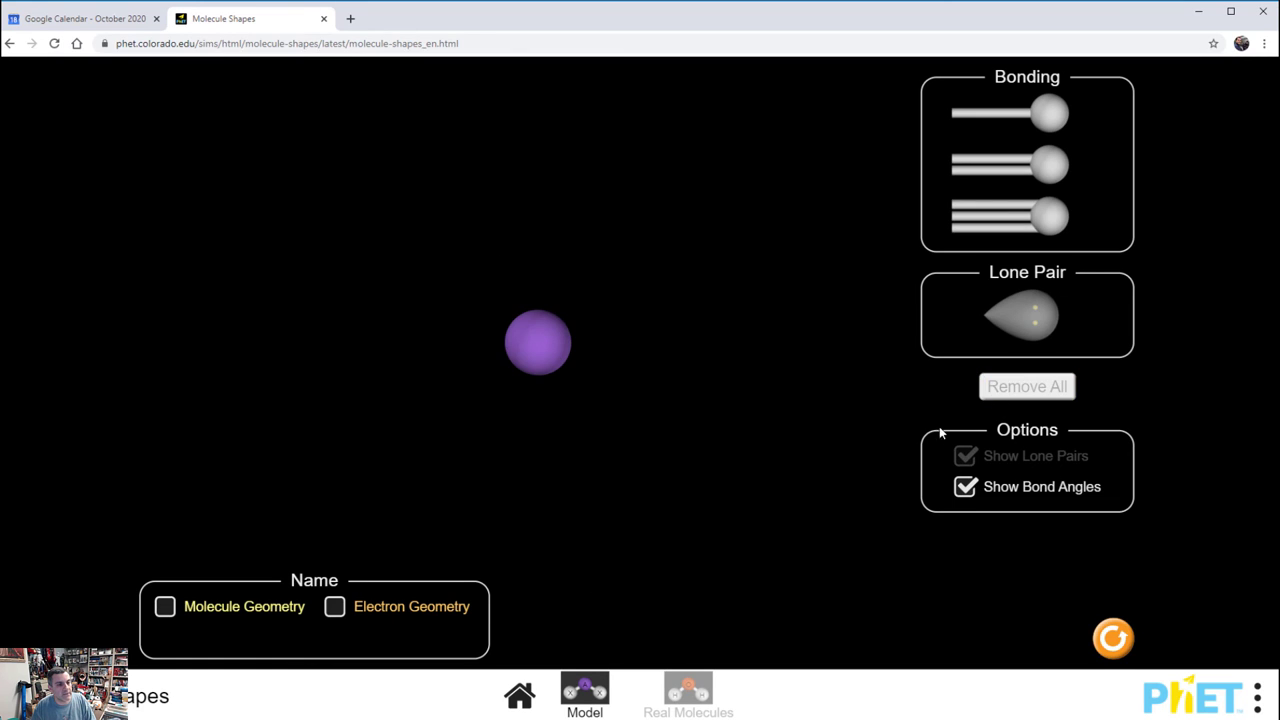
click(688, 690)
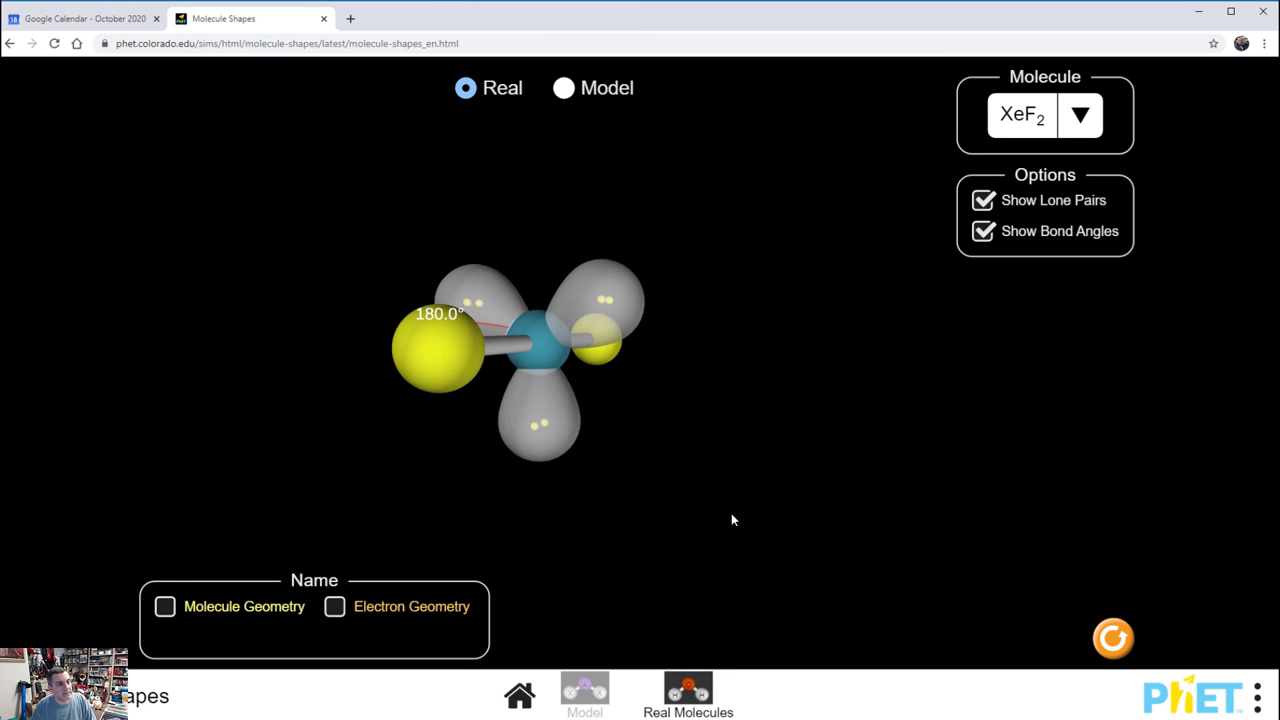
drag(964, 465, 676, 600)
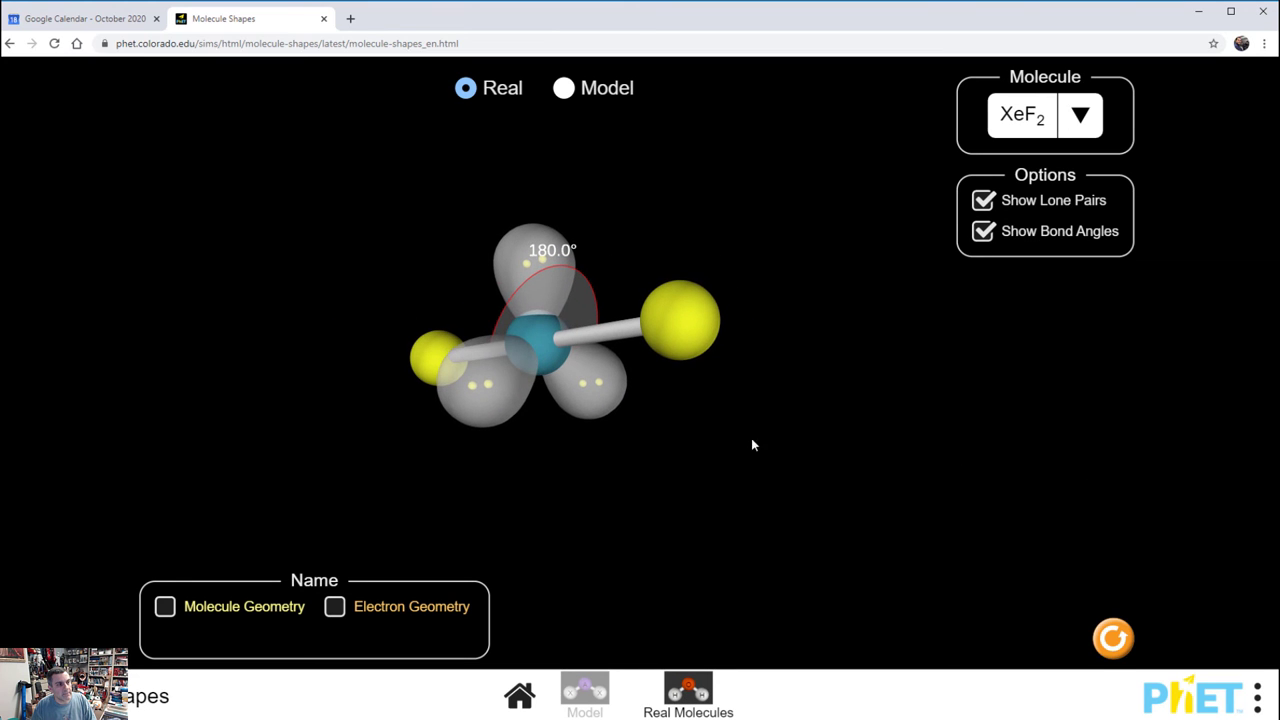
- Compare the Model and Real views of XeF2, and toggle its lone pairs and bond angles off and on
click(572, 102)
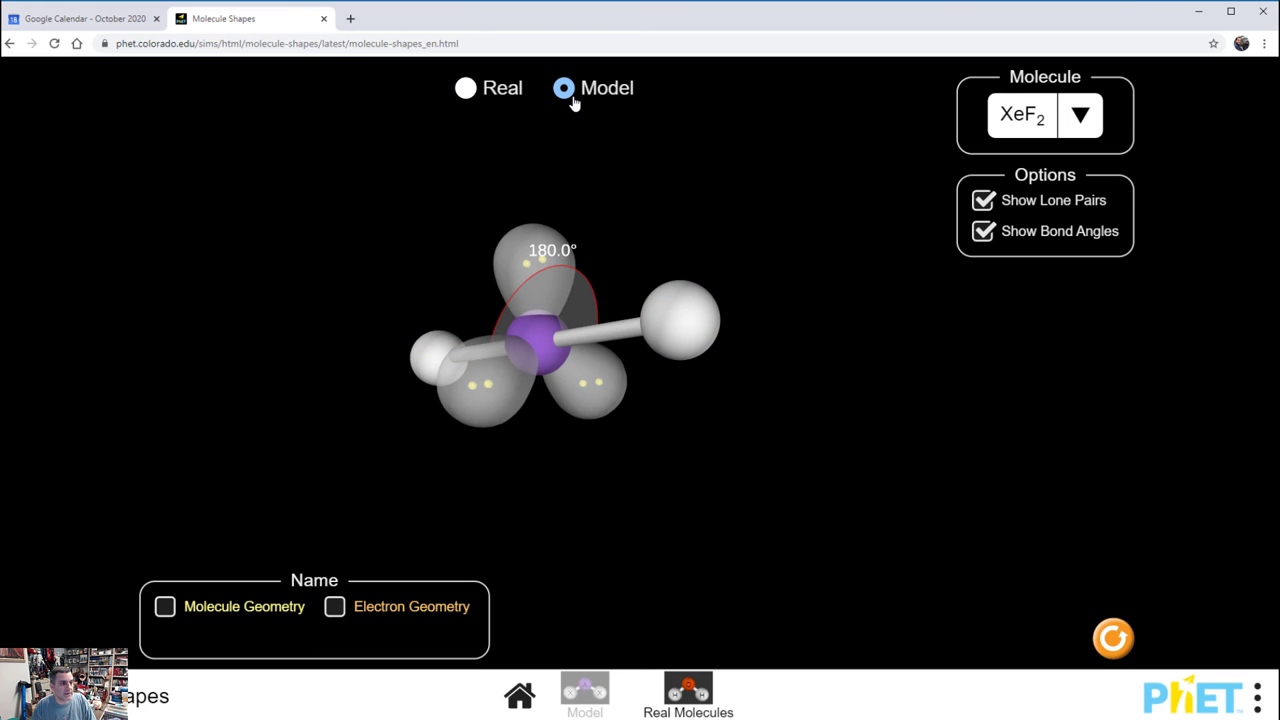
click(465, 91)
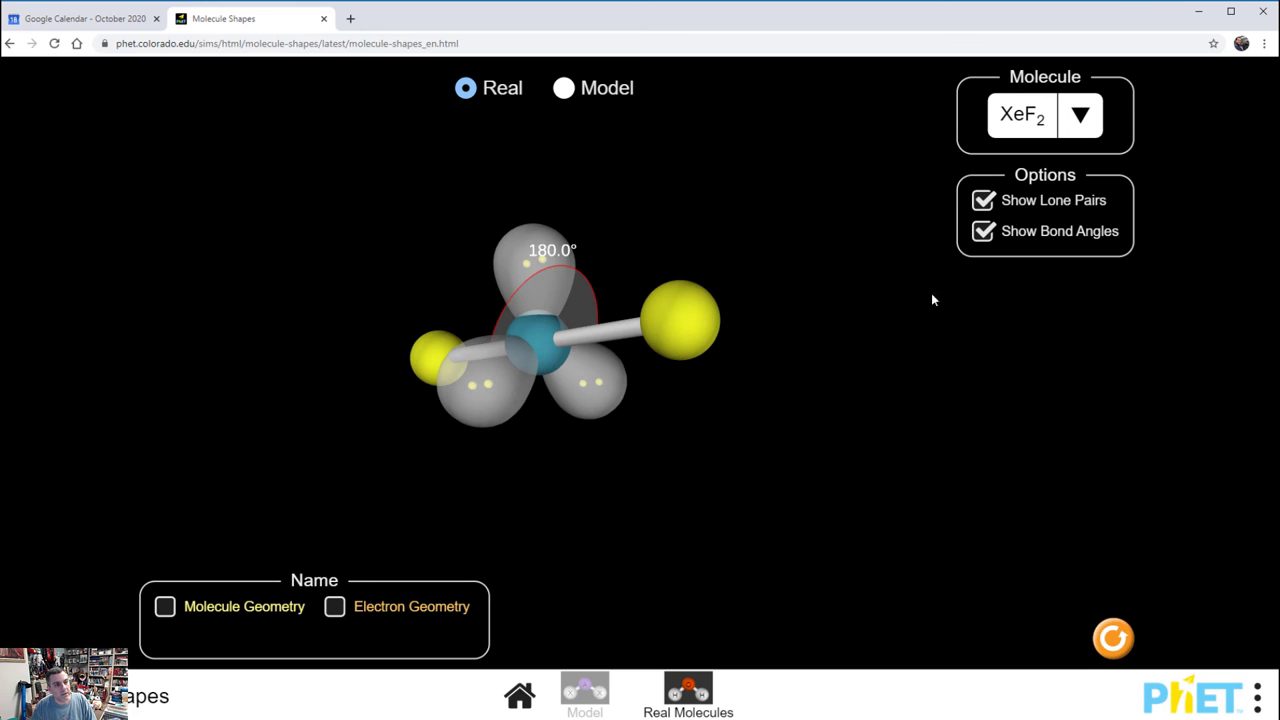
click(1026, 205)
click(1026, 205)
click(1010, 238)
click(1010, 238)
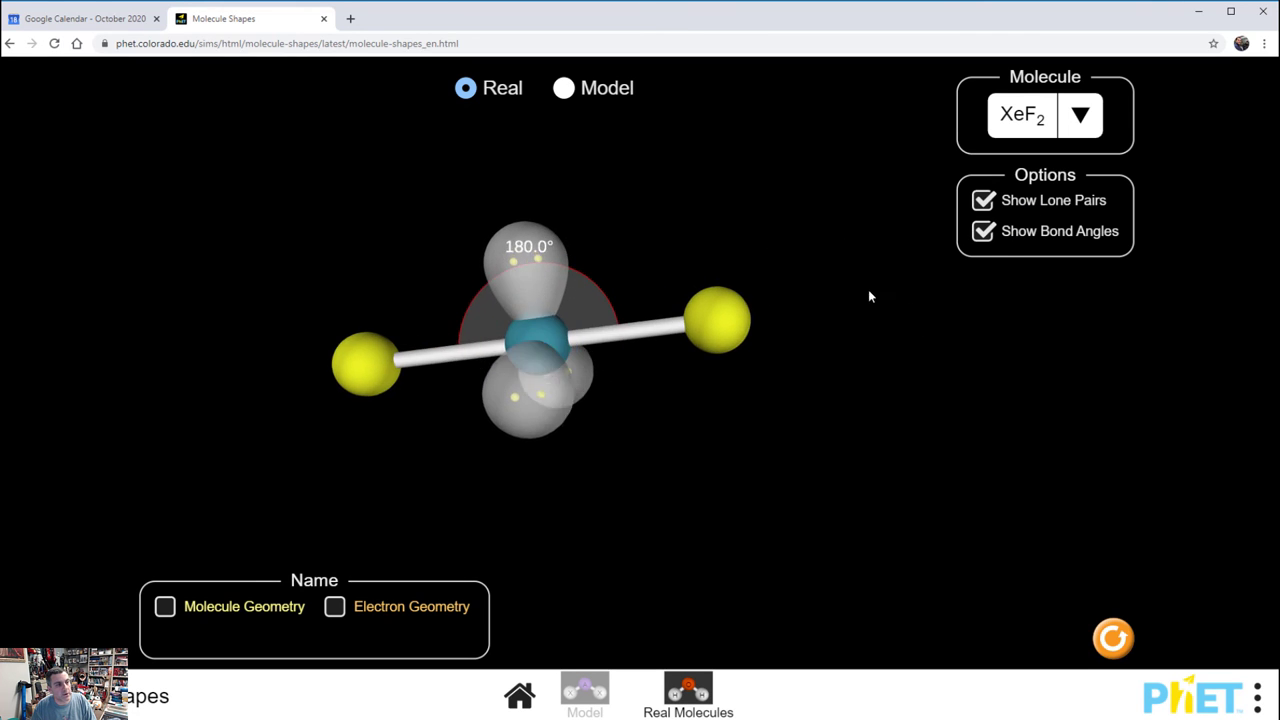
- Load the real CH4 molecule and rotate it to examine its bond angles from several sides
click(1080, 124)
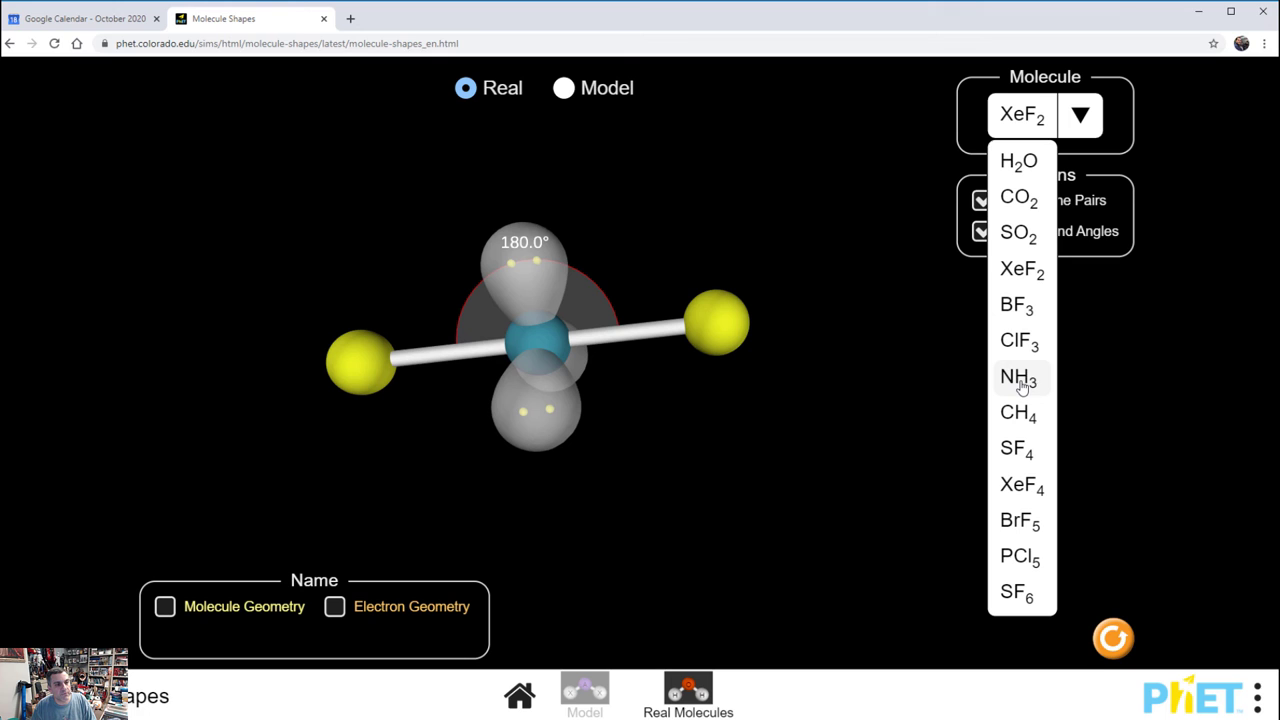
click(1020, 413)
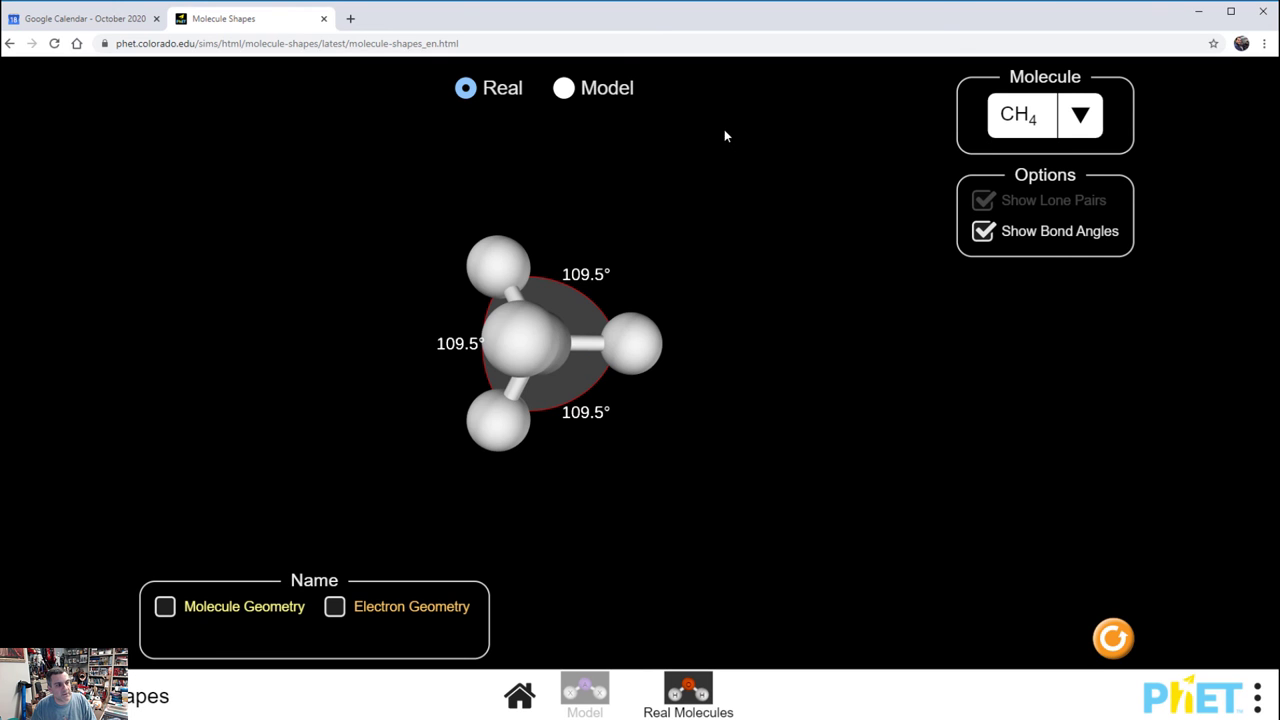
drag(726, 133, 793, 506)
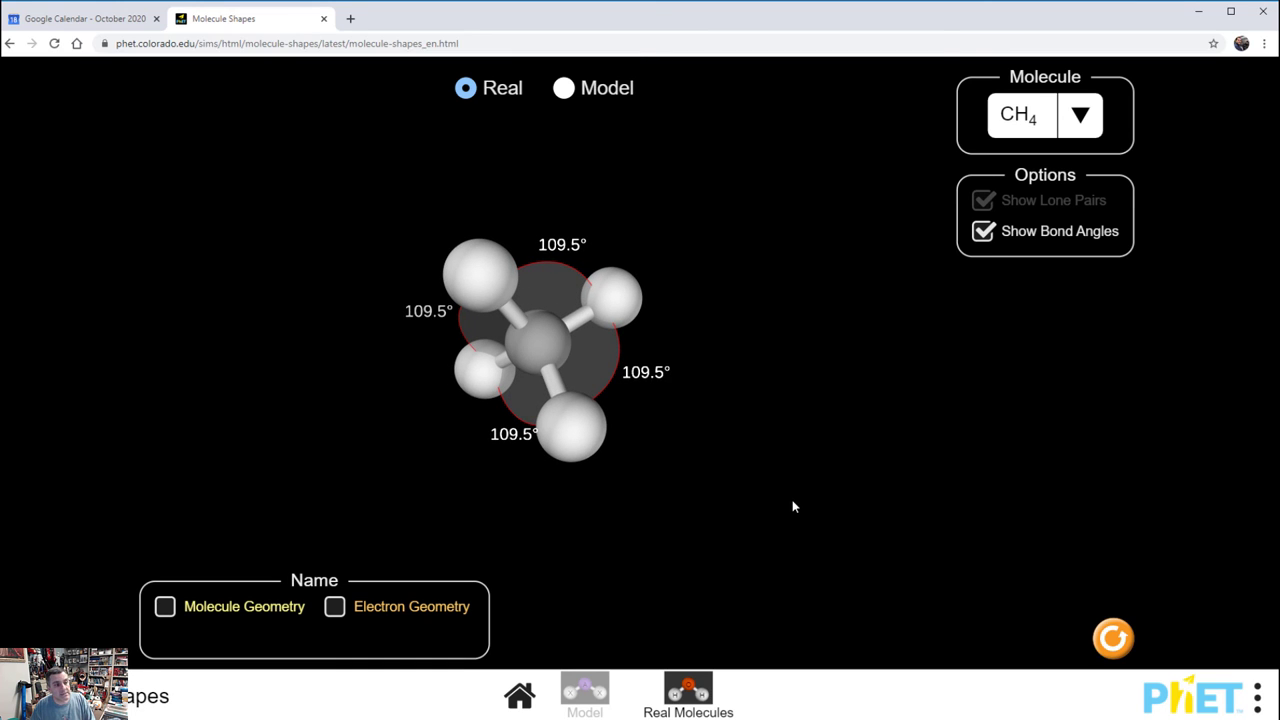
drag(793, 506, 818, 439)
- Load the real H2O molecule and rotate it to examine its lone pairs and bond angle
click(1080, 116)
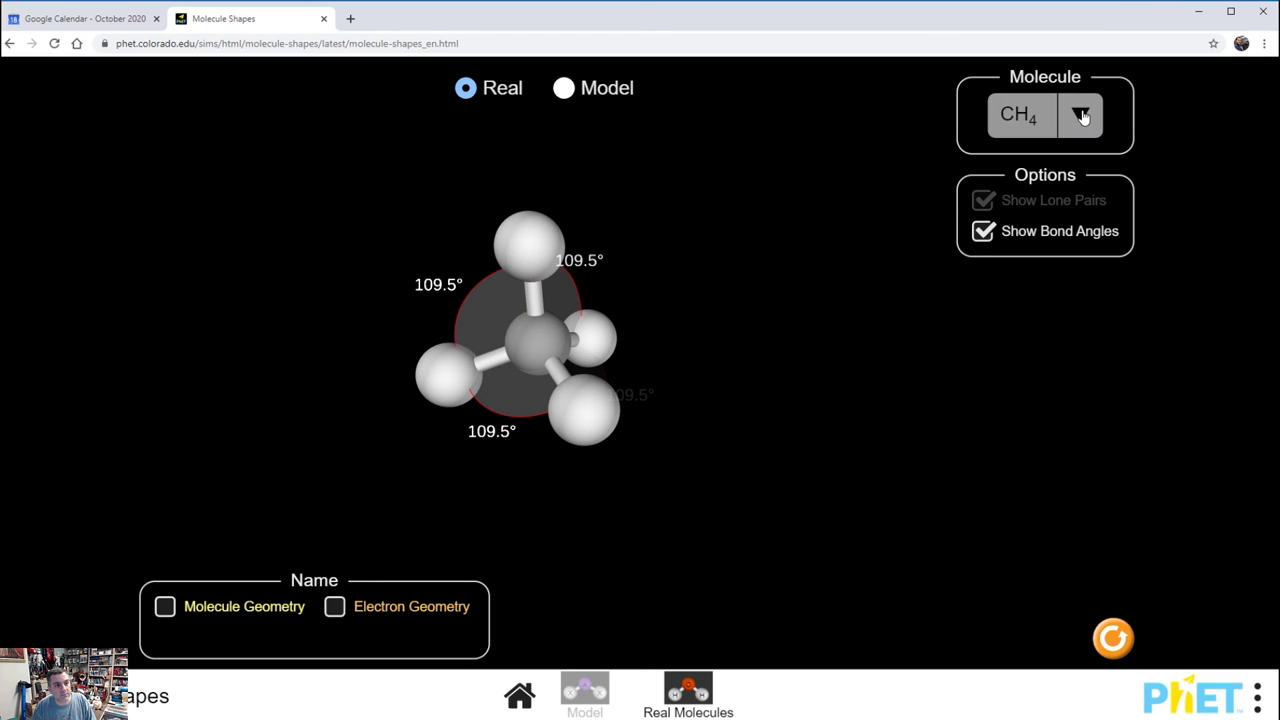
click(1019, 163)
drag(795, 263, 706, 255)
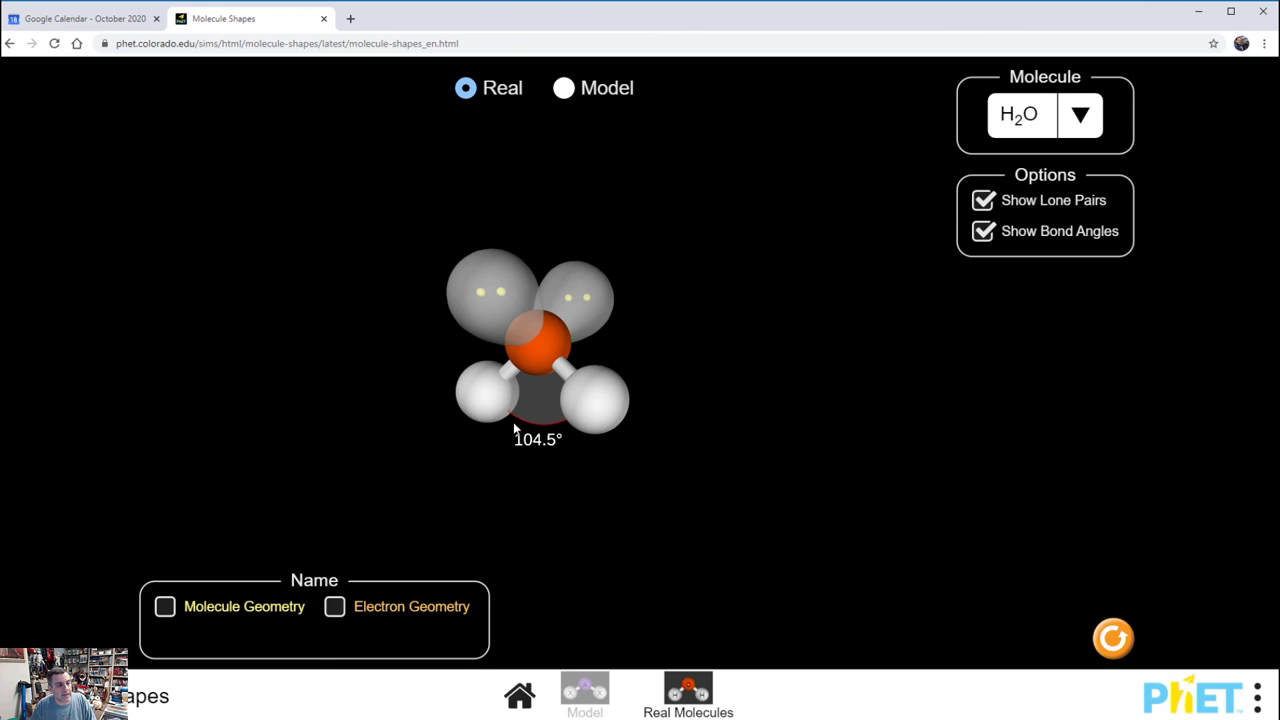
drag(690, 392, 720, 357)
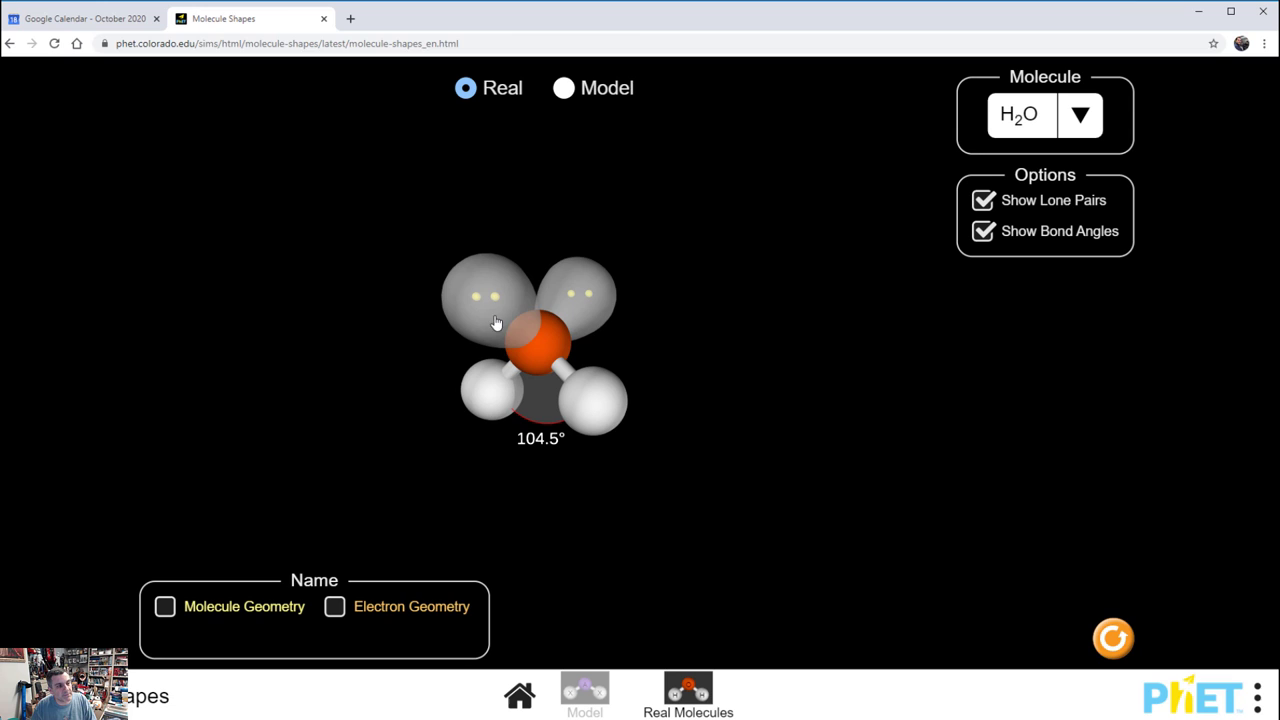
mouse_move(669, 283)
mouse_down()
mouse_move(666, 297)
mouse_move(668, 284)
mouse_up()
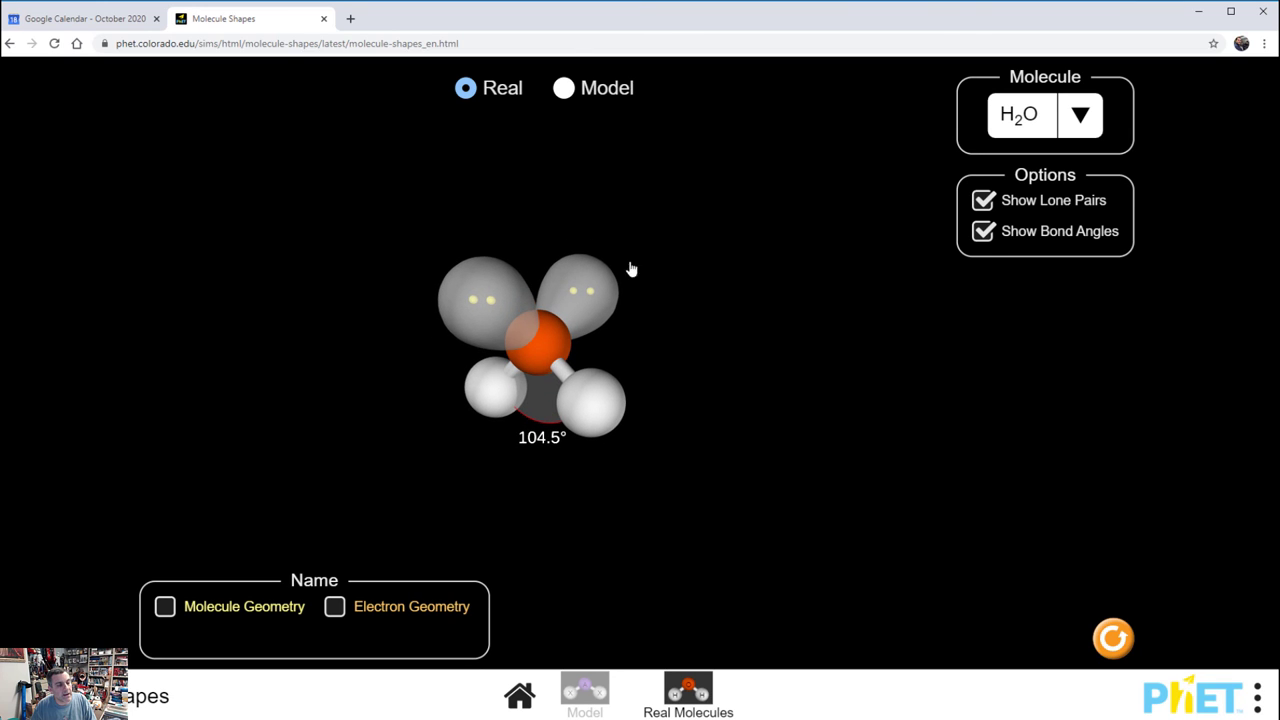
drag(712, 232, 630, 386)
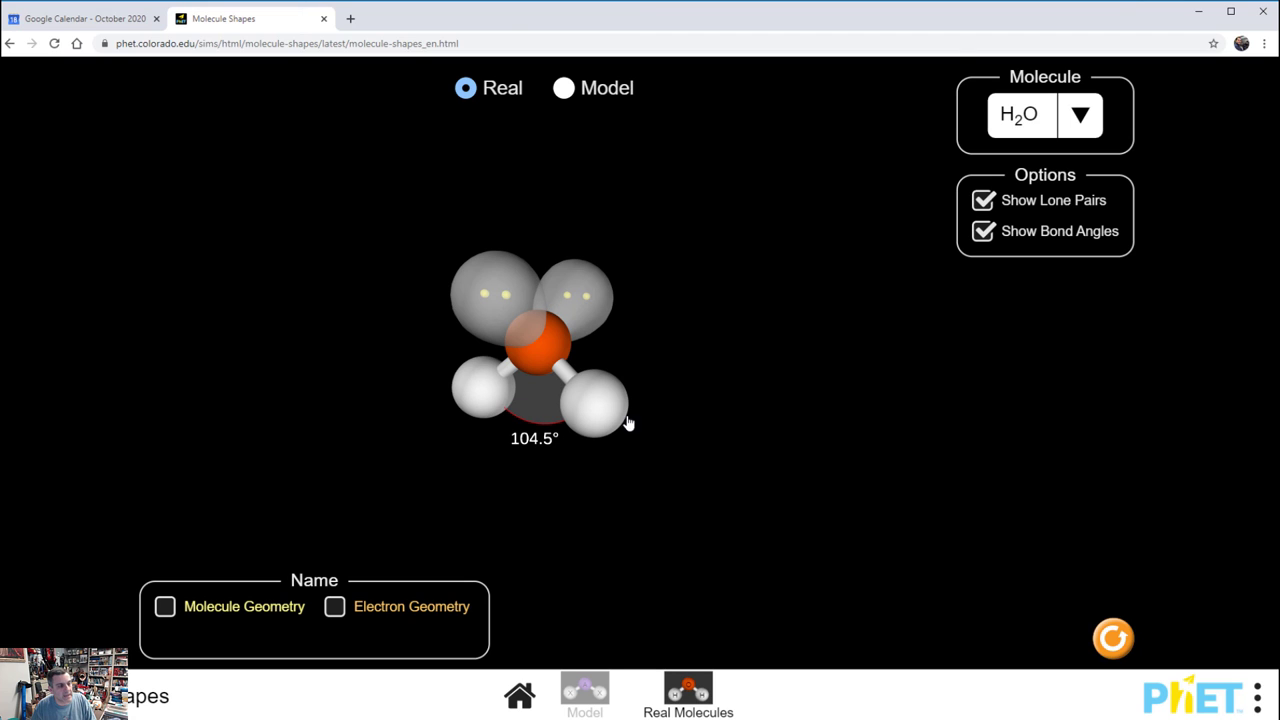
drag(653, 381, 729, 340)
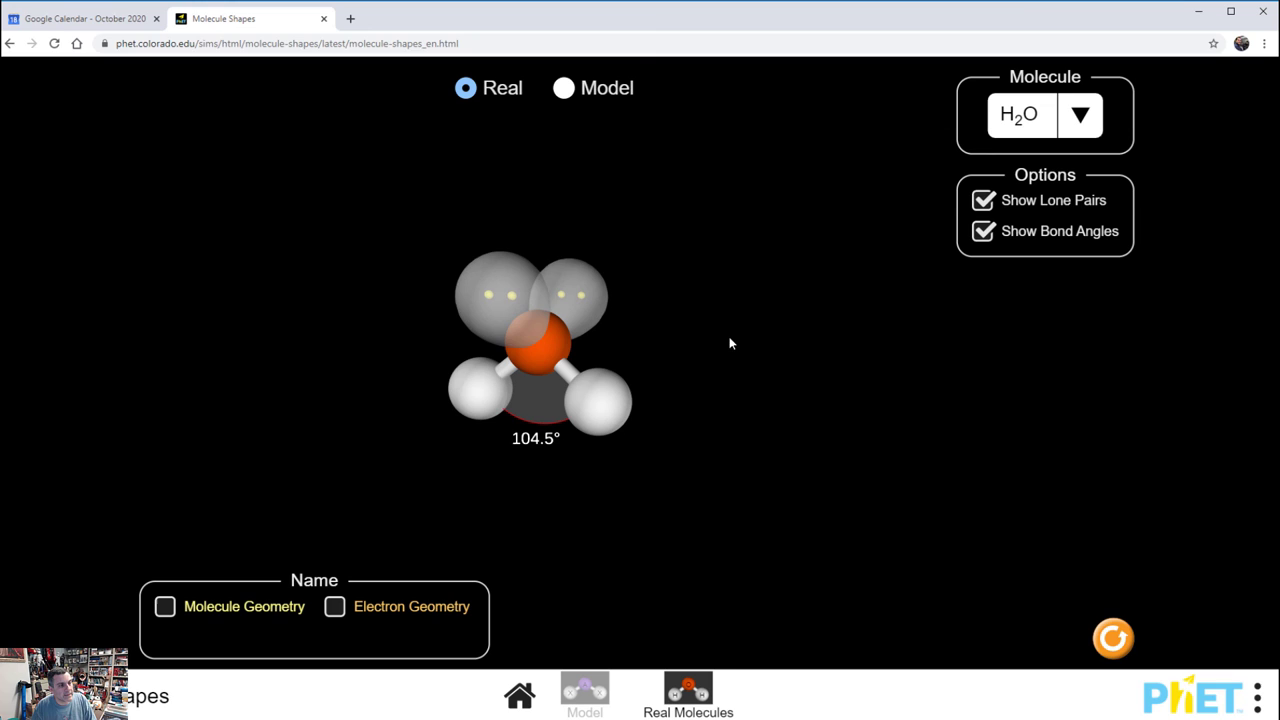
- Toggle the electron geometry and molecule geometry names of H2O on and off, and inspect the molecule
click(397, 608)
click(397, 608)
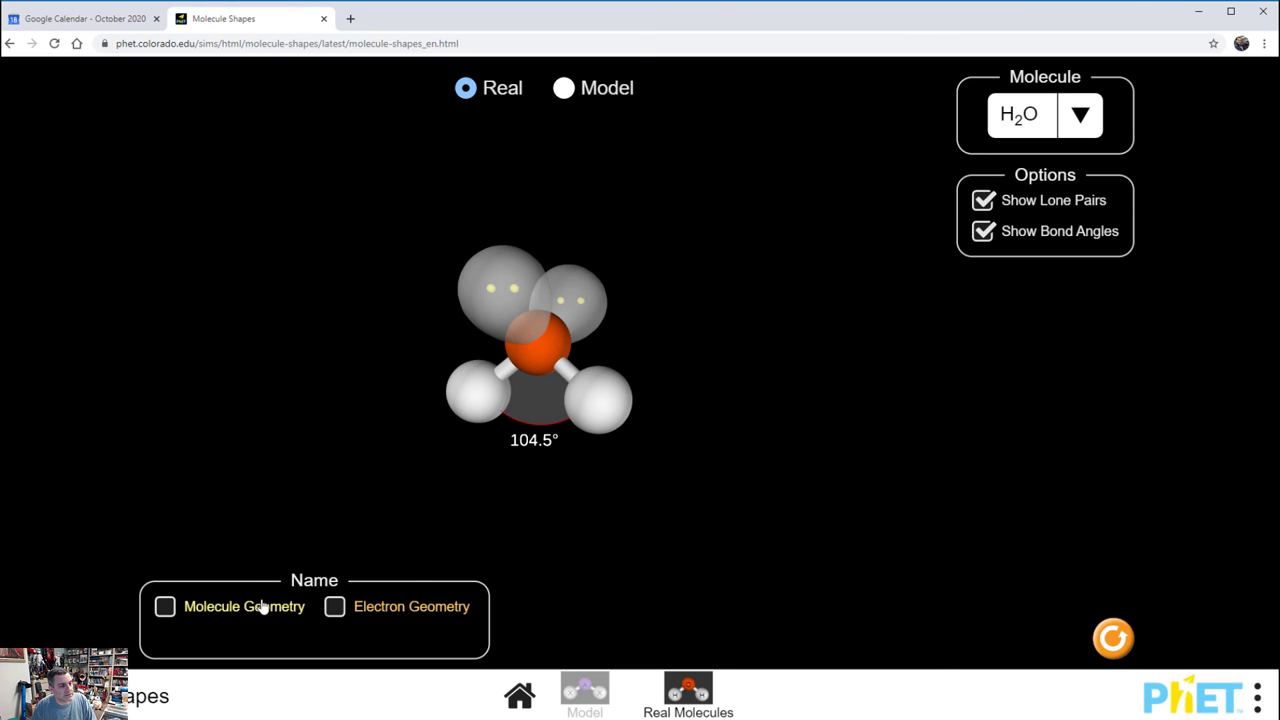
click(260, 608)
click(262, 608)
drag(643, 491, 746, 316)
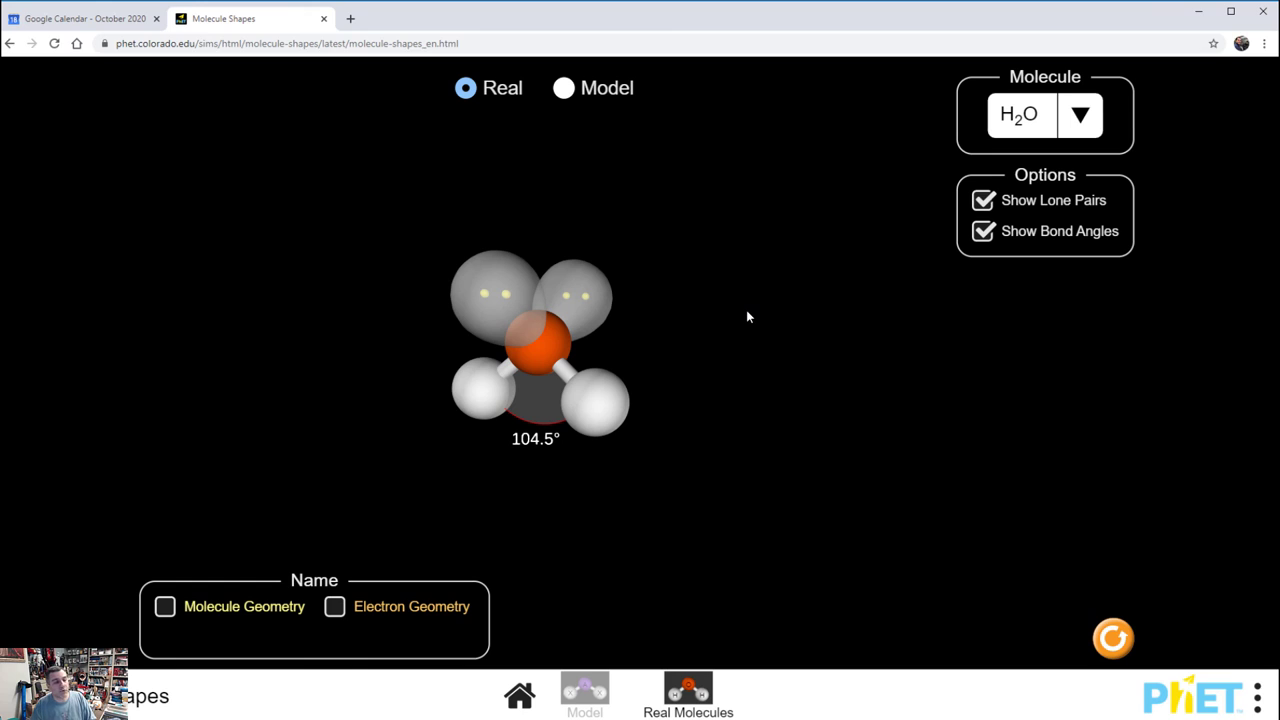